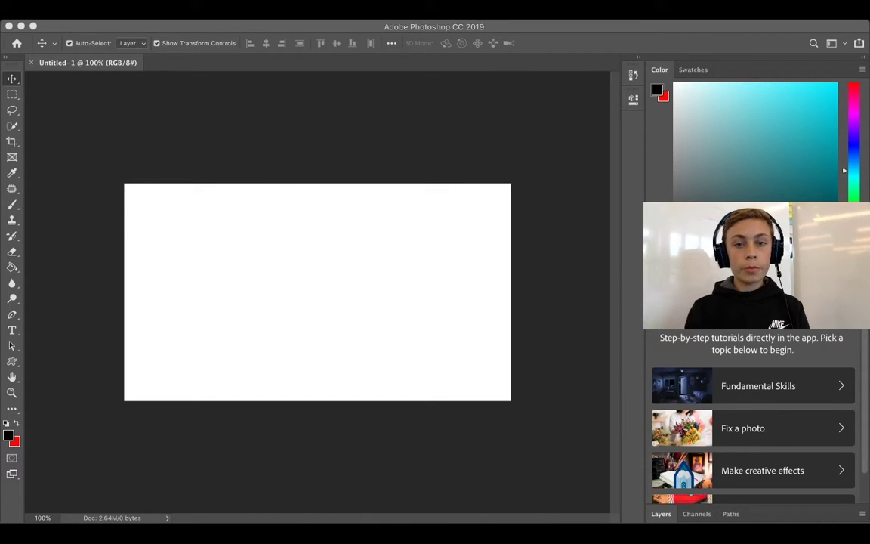
# - Fill the bear's brown body with black using the Paint Bucket, and undo that fill
pyautogui.click(16, 43)
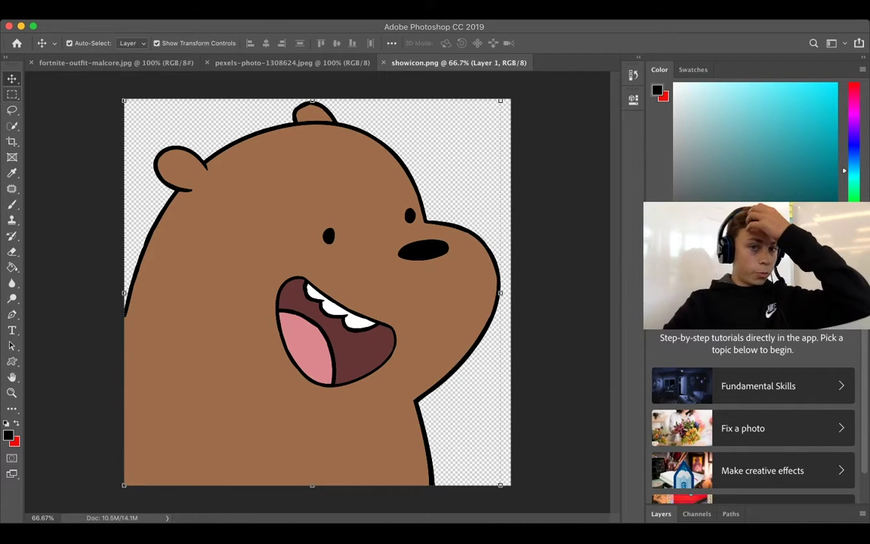
pyautogui.click(12, 79)
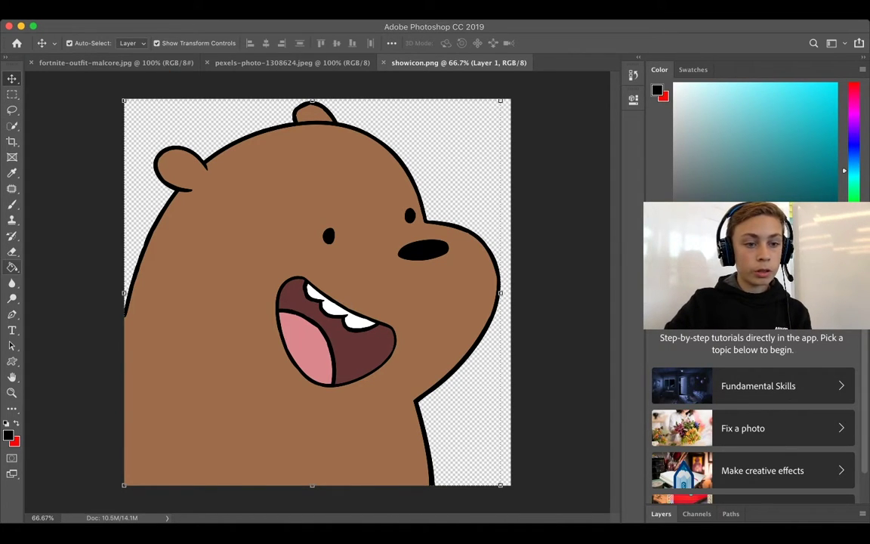
pyautogui.click(12, 268)
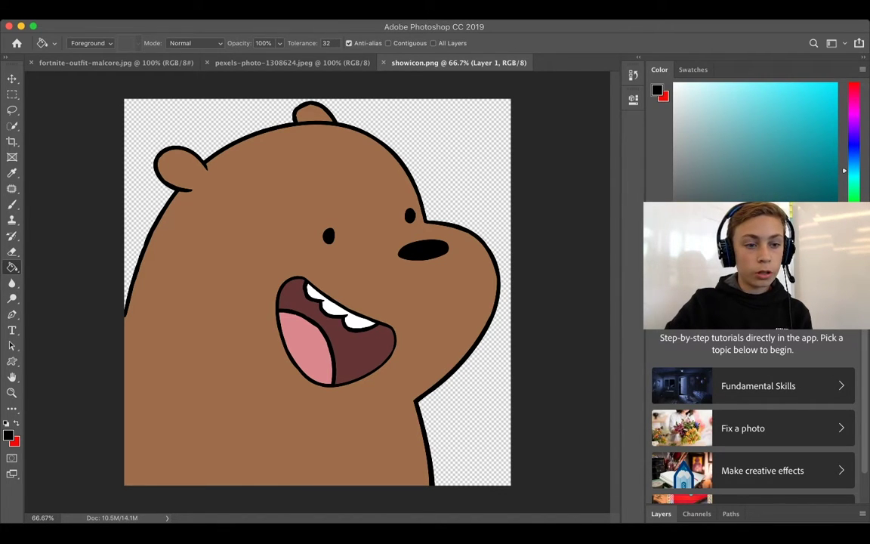
pyautogui.click(661, 514)
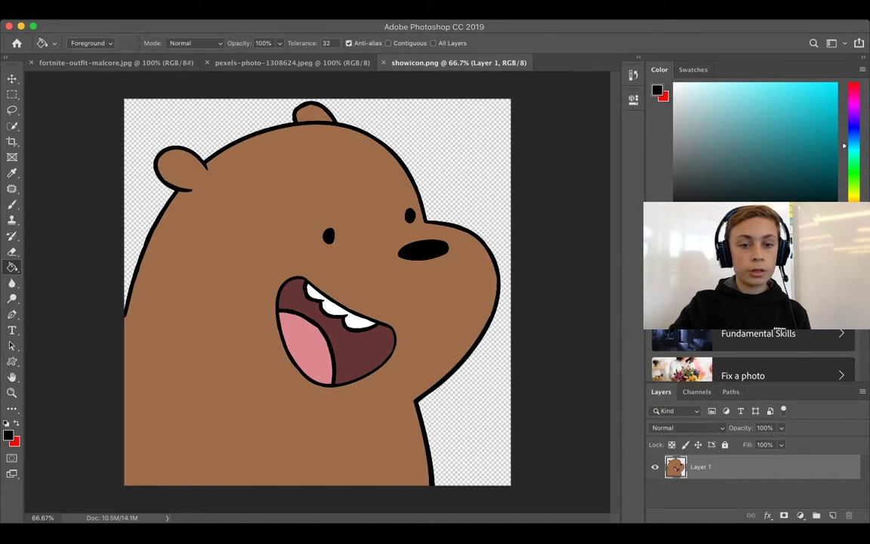
pyautogui.click(226, 303)
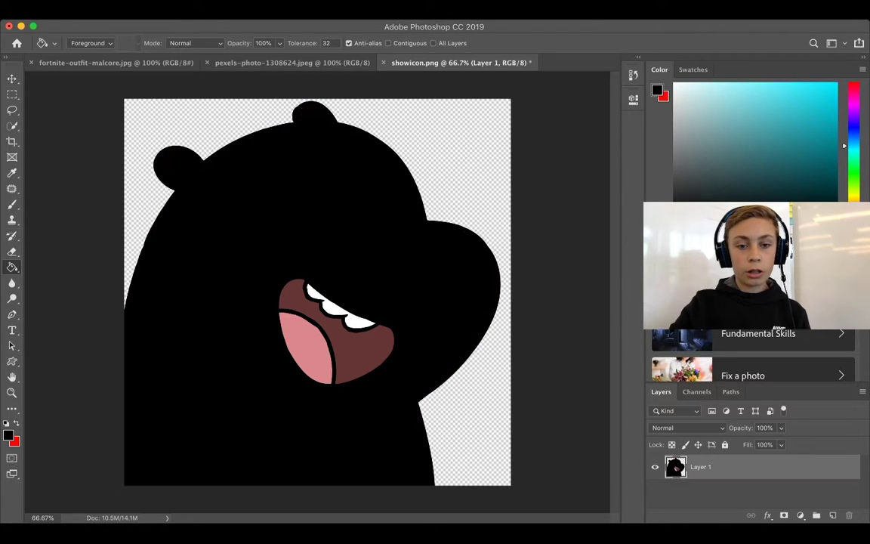
pyautogui.press('super+z')
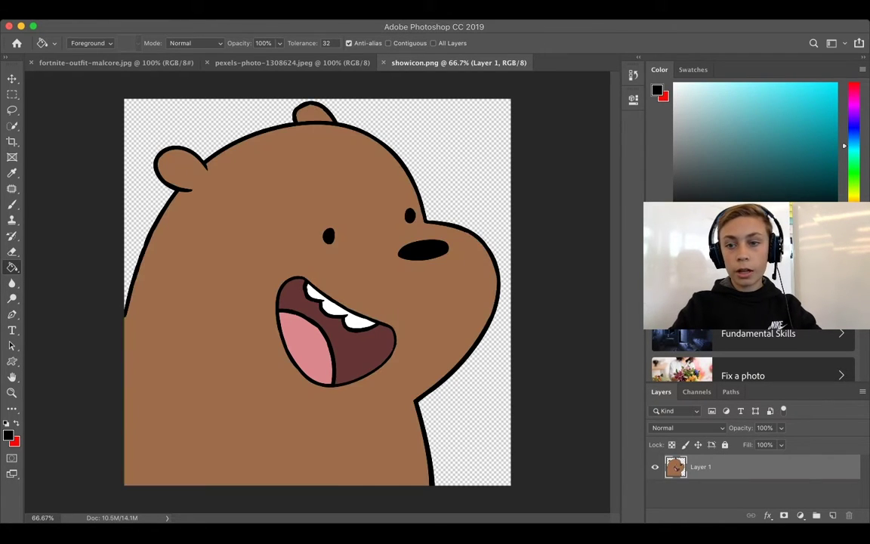
# - Recolour the bear's body with the Paint Bucket, first bright cyan and finally bright red
pyautogui.moveTo(701, 178); pyautogui.dragTo(837, 83)
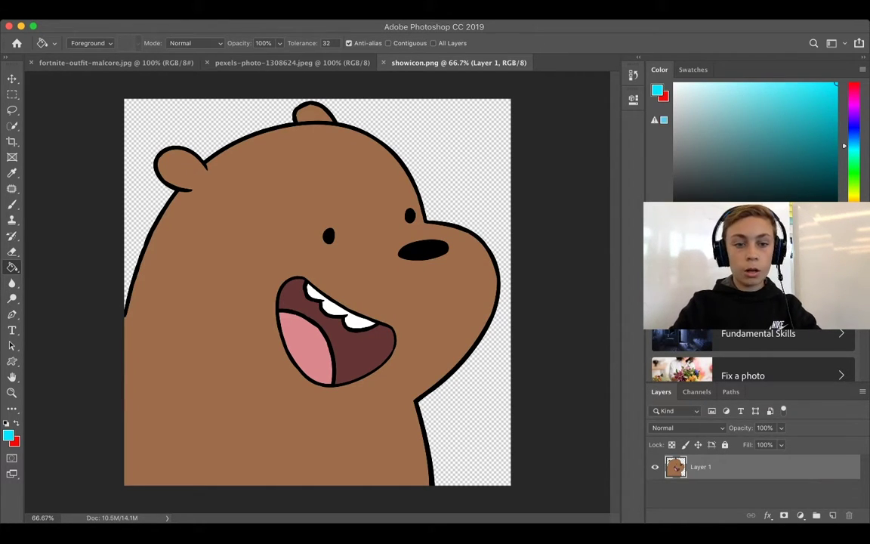
pyautogui.click(227, 302)
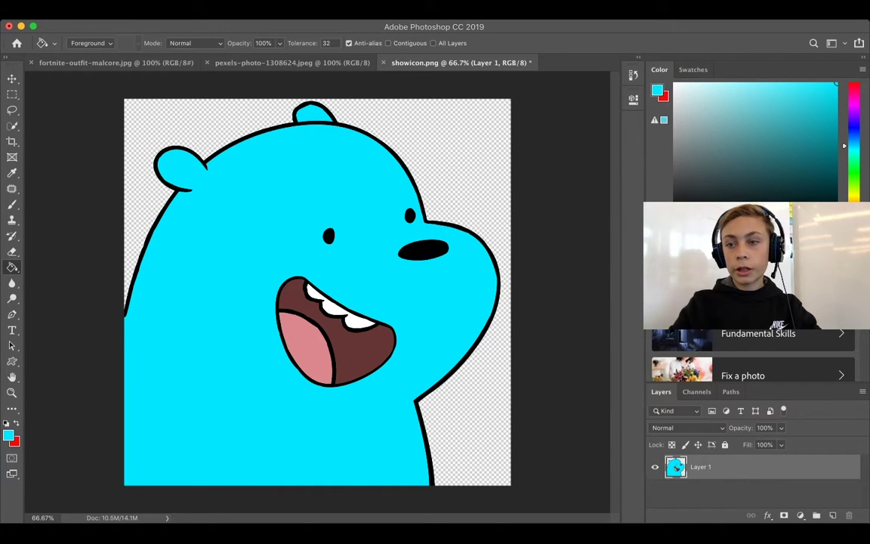
pyautogui.moveTo(850, 145); pyautogui.dragTo(850, 83)
pyautogui.click(227, 302)
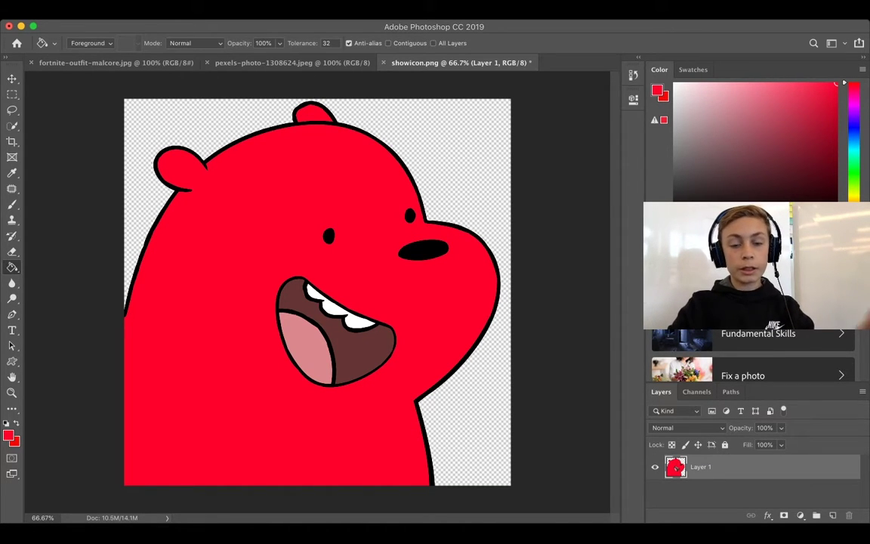
# - Try filling the bear's black eyes and outlines with the same red, and undo that fill
pyautogui.click(329, 236)
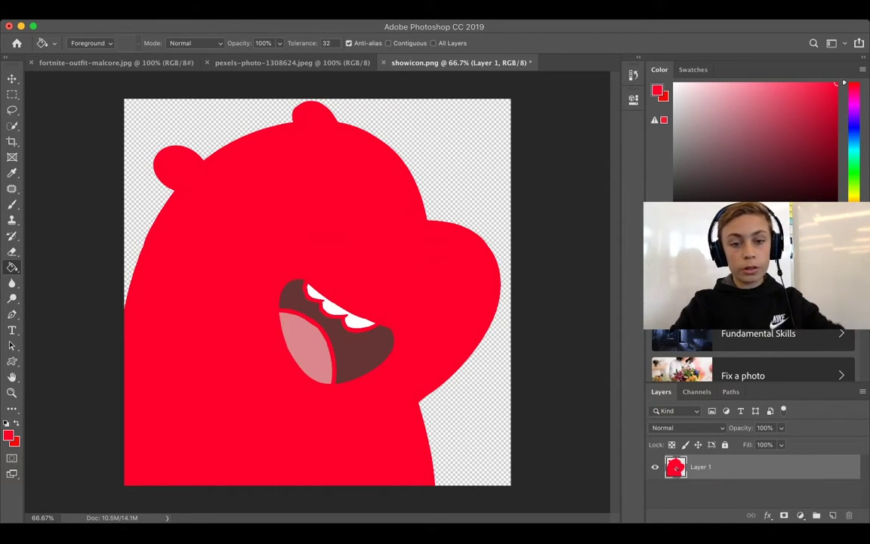
pyautogui.press('super+z')
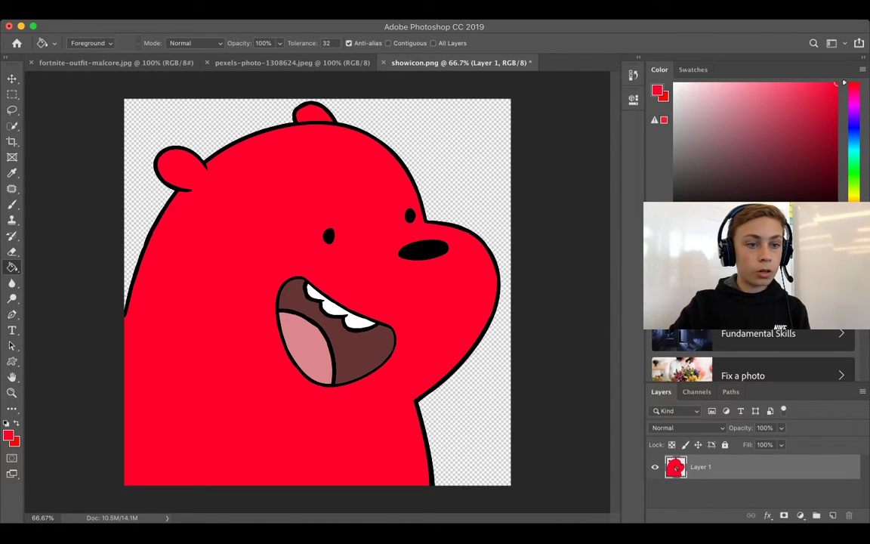
# - Quick-select areas around the bear's larger ear, subtract part of the selection, and deselect everything
pyautogui.press('w')
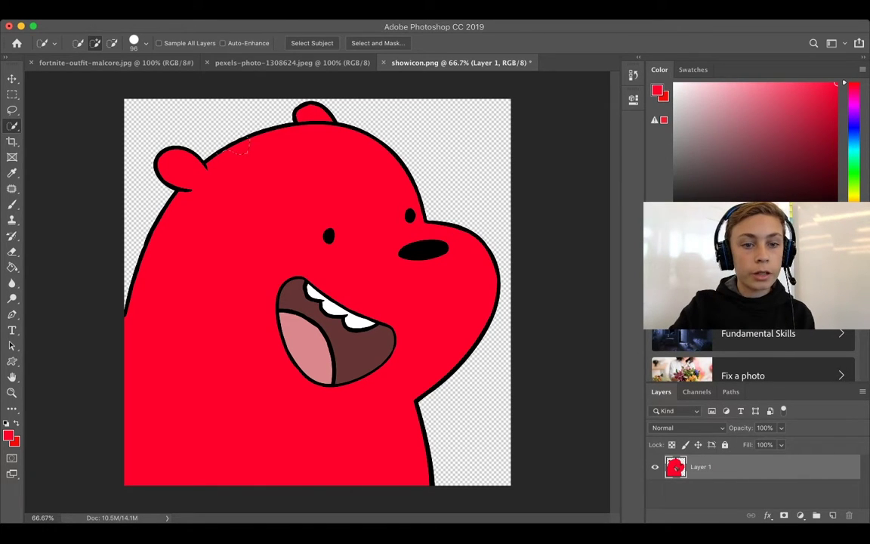
pyautogui.moveTo(225, 139)
pyautogui.mouseDown()
pyautogui.moveTo(177, 162)
pyautogui.moveTo(227, 130)
pyautogui.mouseUp()
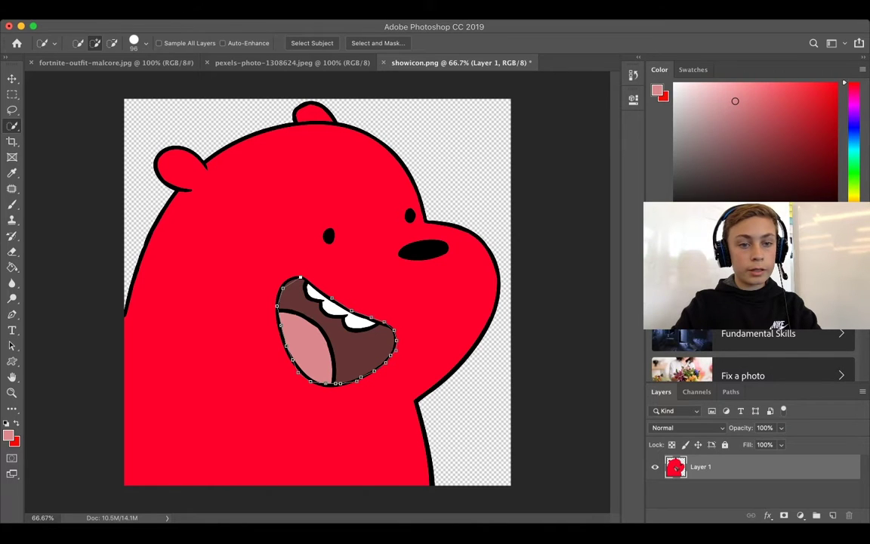
pyautogui.click(178, 166)
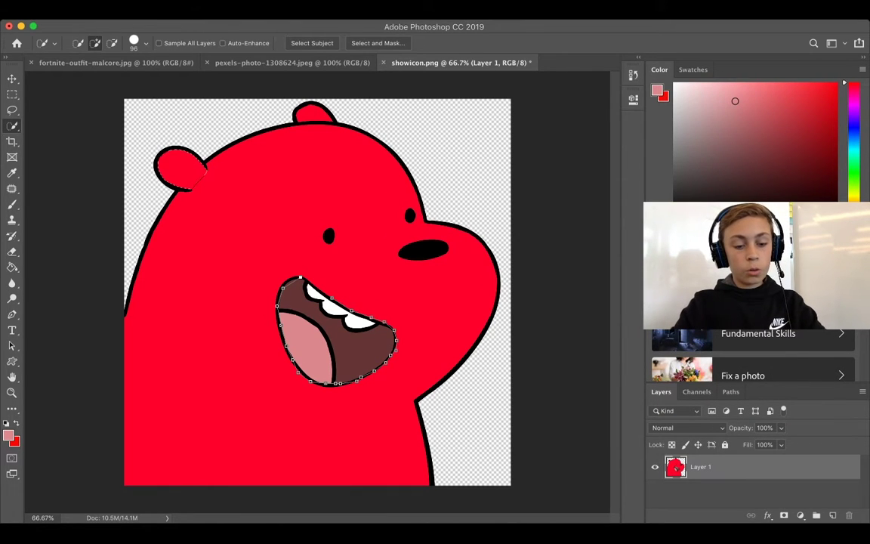
pyautogui.keyDown('alt'); pyautogui.click(175, 164); pyautogui.keyUp('alt')
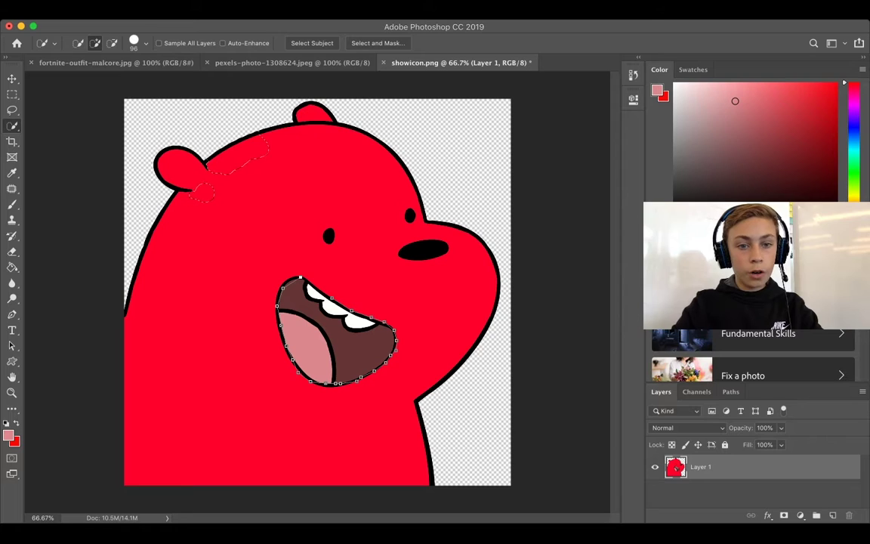
pyautogui.press('alt')
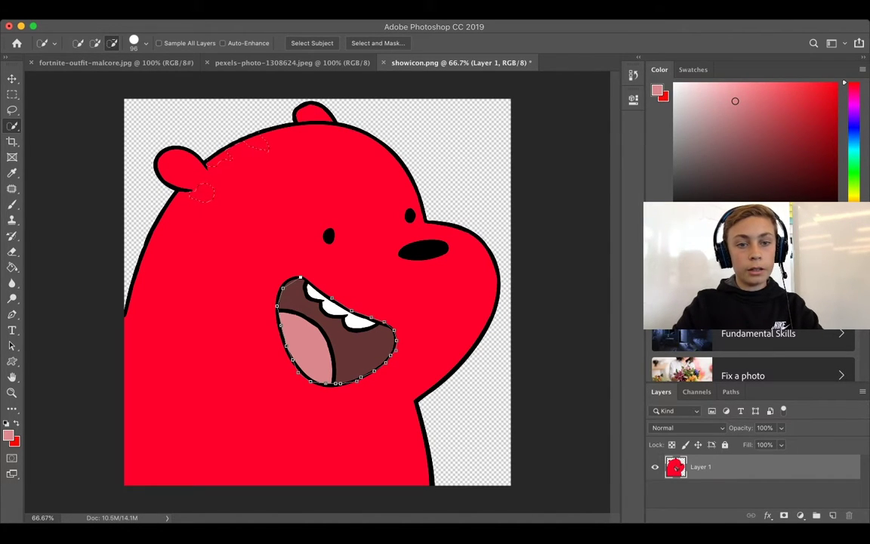
pyautogui.press('super+d')
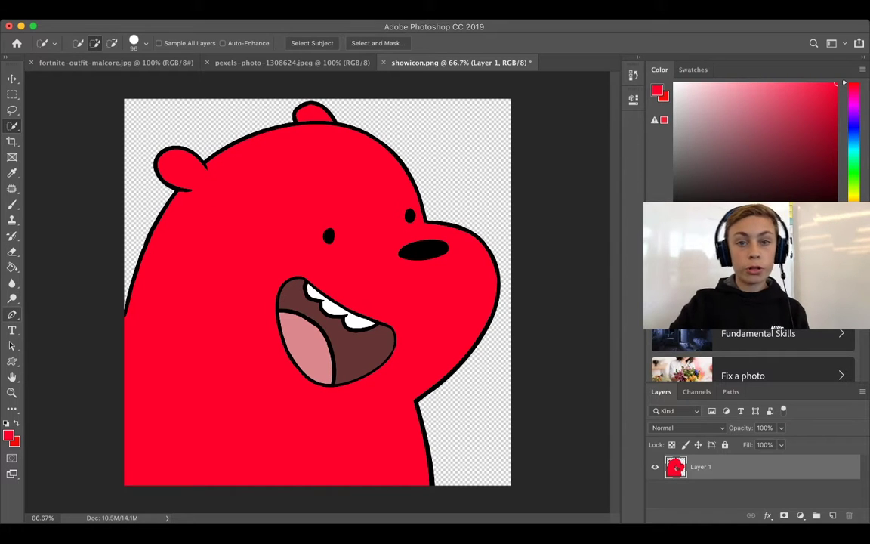
# - Trace a path around the outline of the bear's open mouth with the Pen tool, starting above the teeth
pyautogui.click(12, 314)
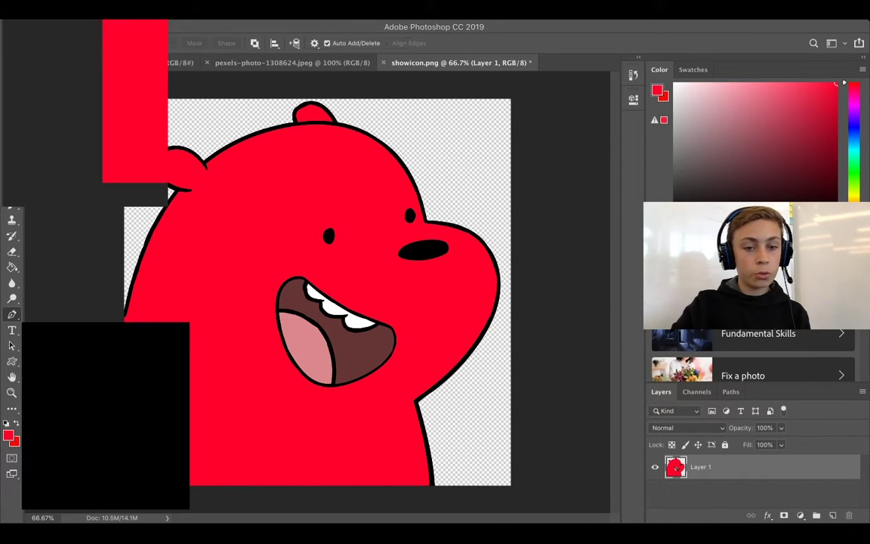
pyautogui.click(331, 297)
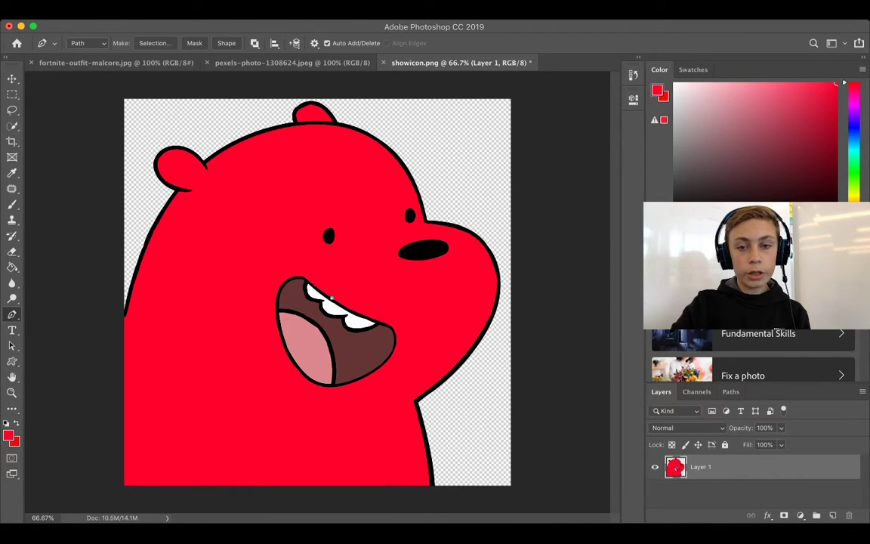
pyautogui.click(349, 310)
pyautogui.click(371, 317)
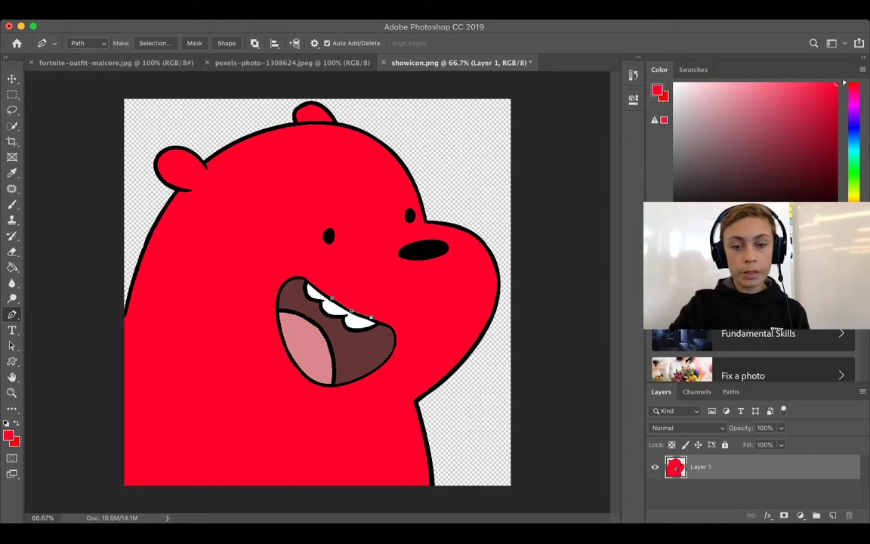
pyautogui.click(384, 322)
pyautogui.click(393, 330)
pyautogui.click(395, 345)
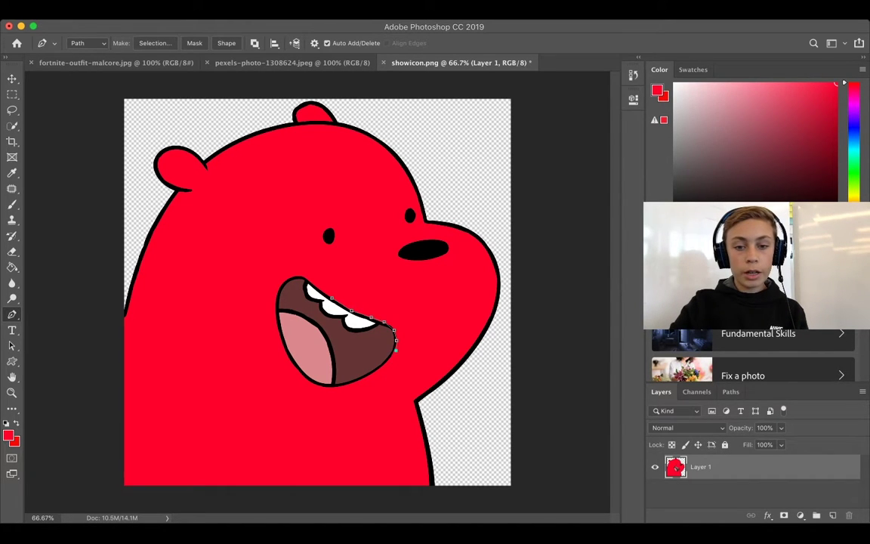
pyautogui.click(385, 363)
pyautogui.click(374, 370)
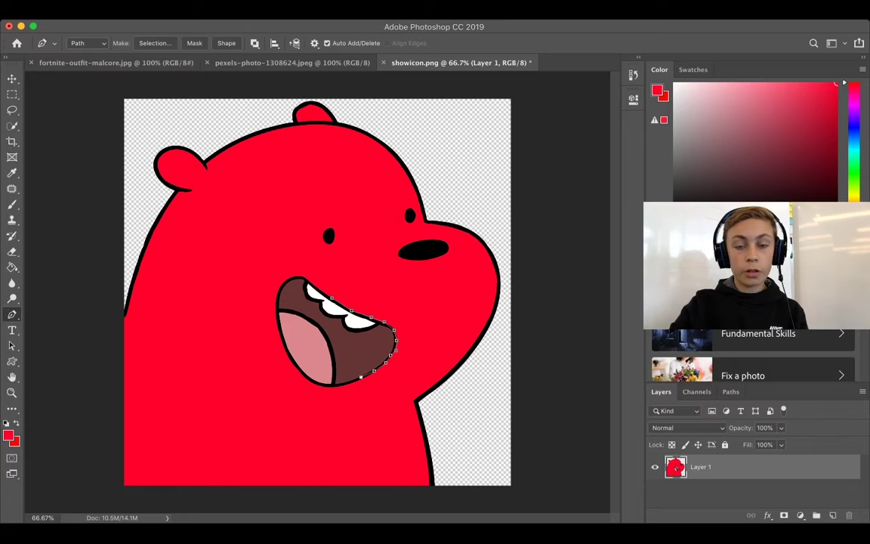
pyautogui.click(361, 376)
pyautogui.click(340, 383)
pyautogui.click(324, 384)
pyautogui.click(309, 380)
pyautogui.click(296, 370)
pyautogui.click(292, 359)
pyautogui.click(286, 345)
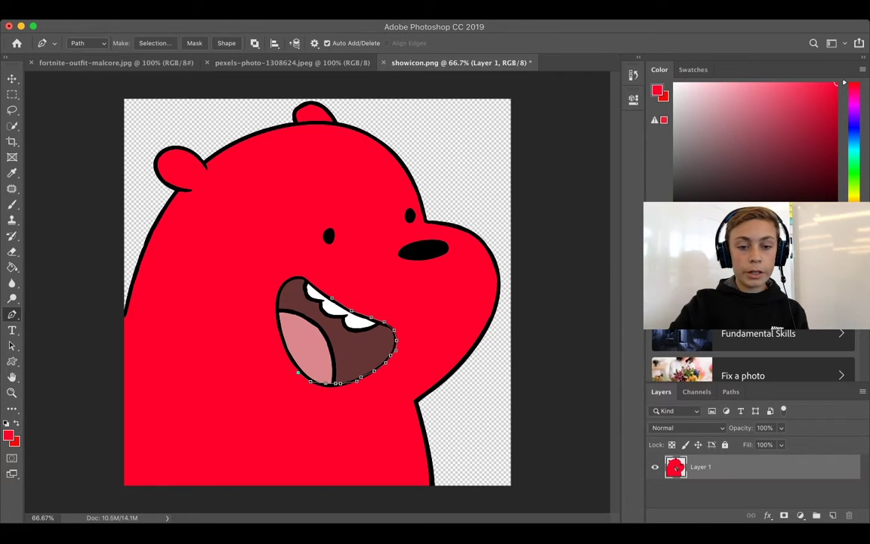
pyautogui.click(278, 306)
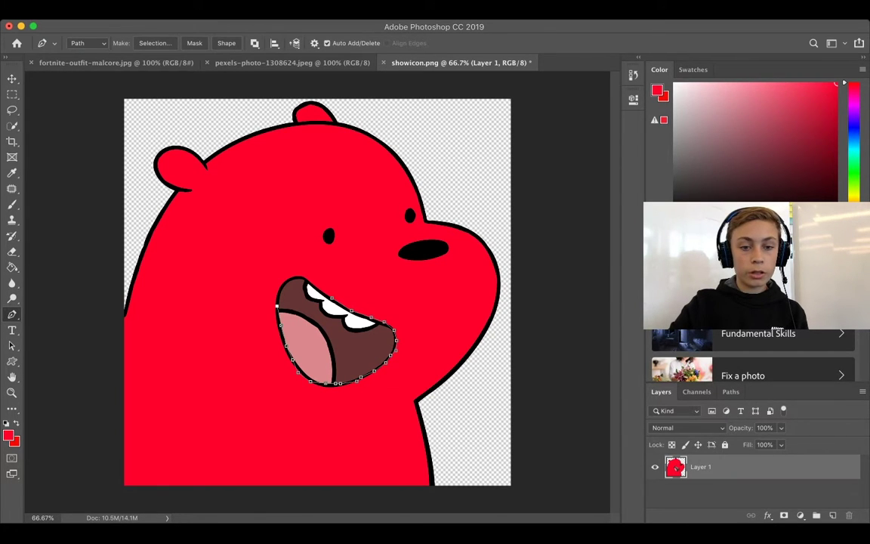
pyautogui.click(283, 288)
pyautogui.click(302, 278)
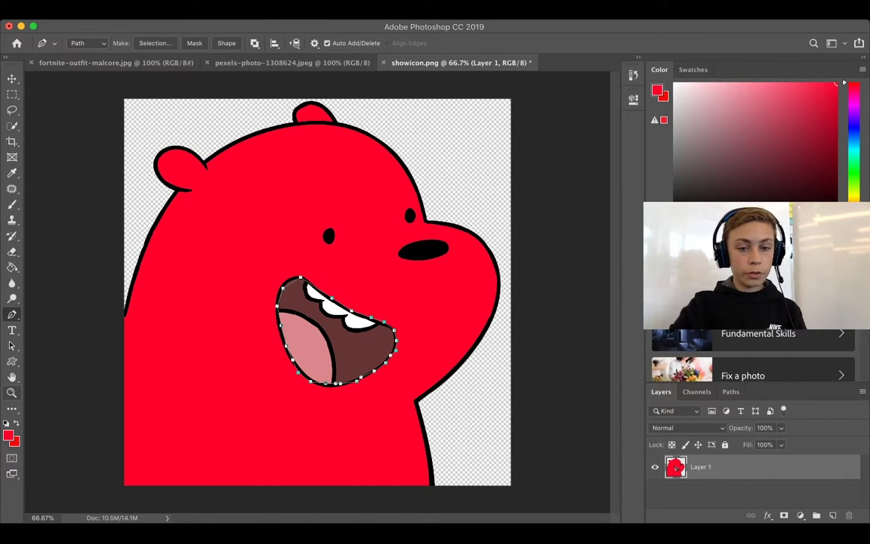
# - Set the foreground colour to the tongue's pink with the Eyedropper
pyautogui.press('h')
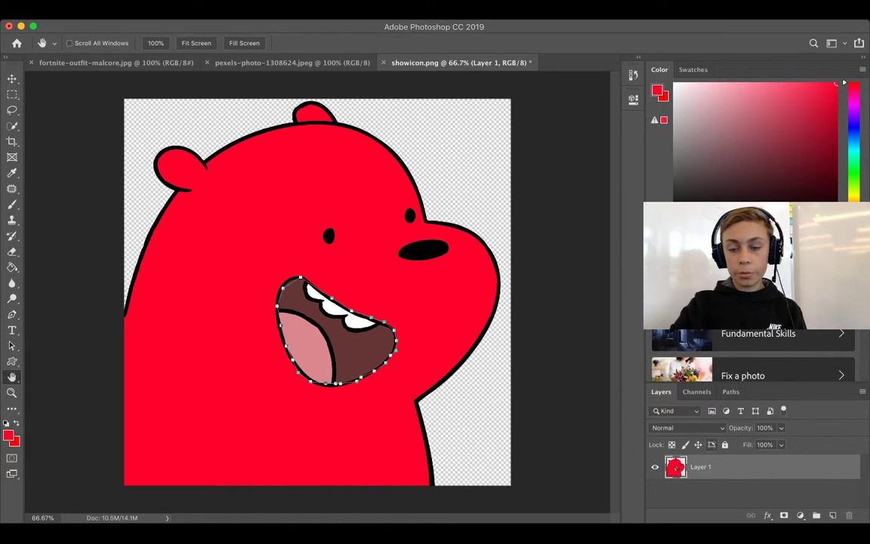
pyautogui.press('i')
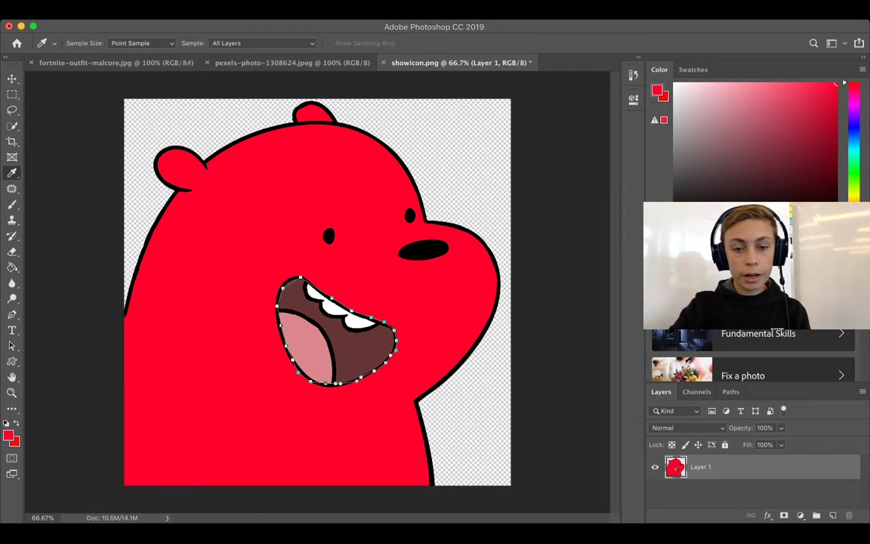
pyautogui.click(735, 101)
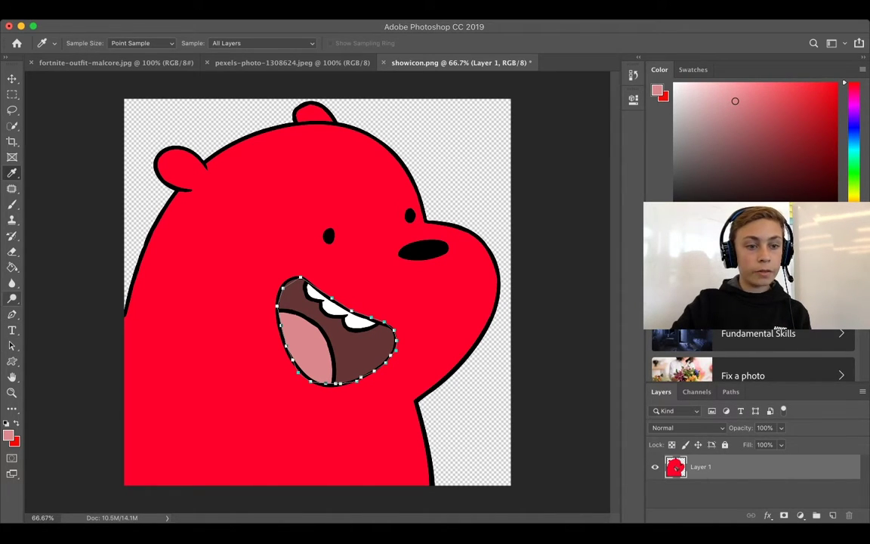
# - Fill the bear's red body with the sampled pink using the Paint Bucket
pyautogui.click(12, 268)
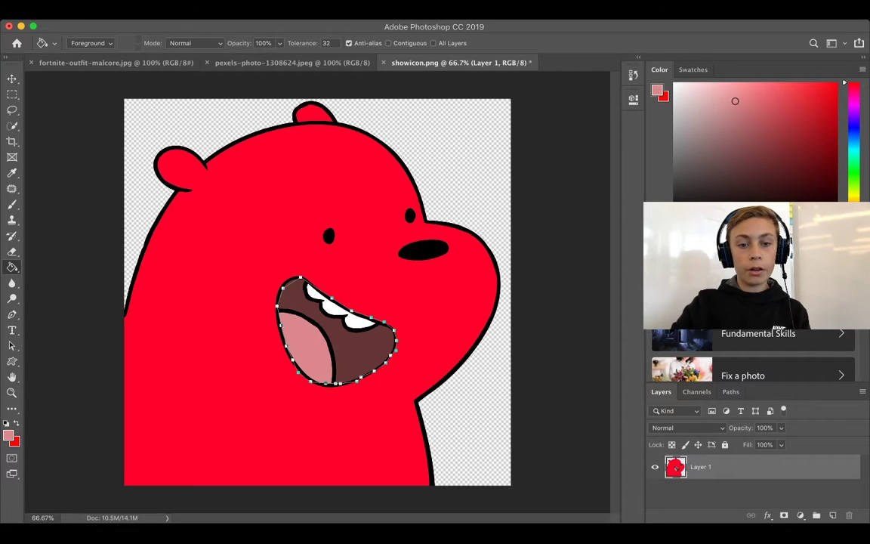
pyautogui.click(227, 340)
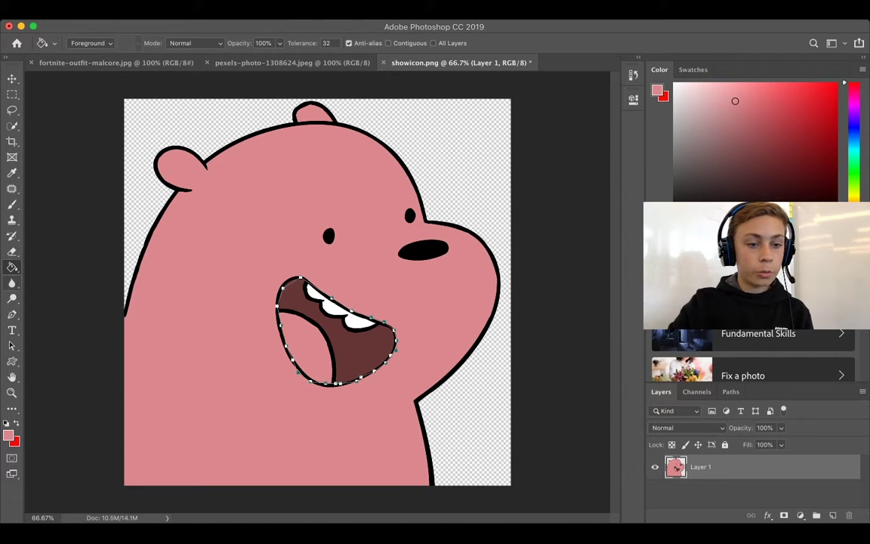
pyautogui.click(11, 283)
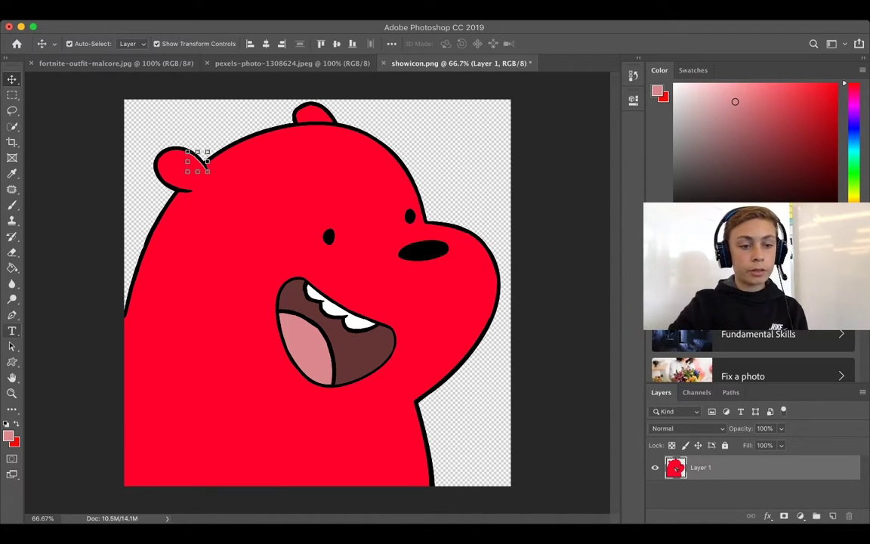
# - Add the pink text "Bear" on the bear's head beside its eye, and turn off the transform controls for moving layers
pyautogui.press('t')
pyautogui.click(235, 204)
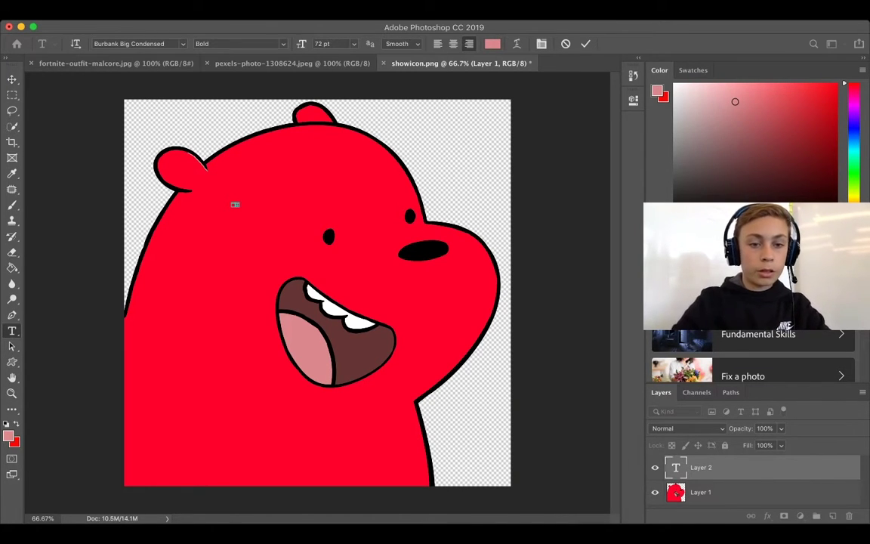
pyautogui.write('Bear')
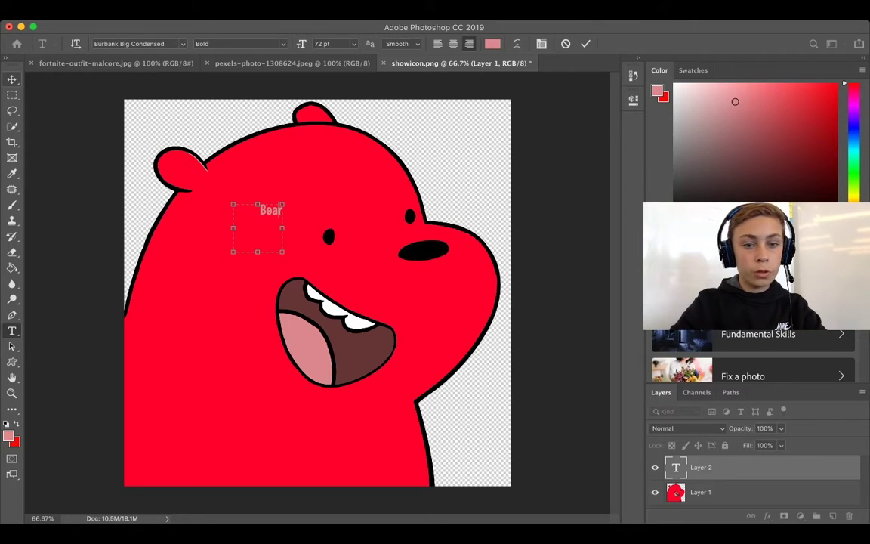
pyautogui.press('Escape')
pyautogui.press('v')
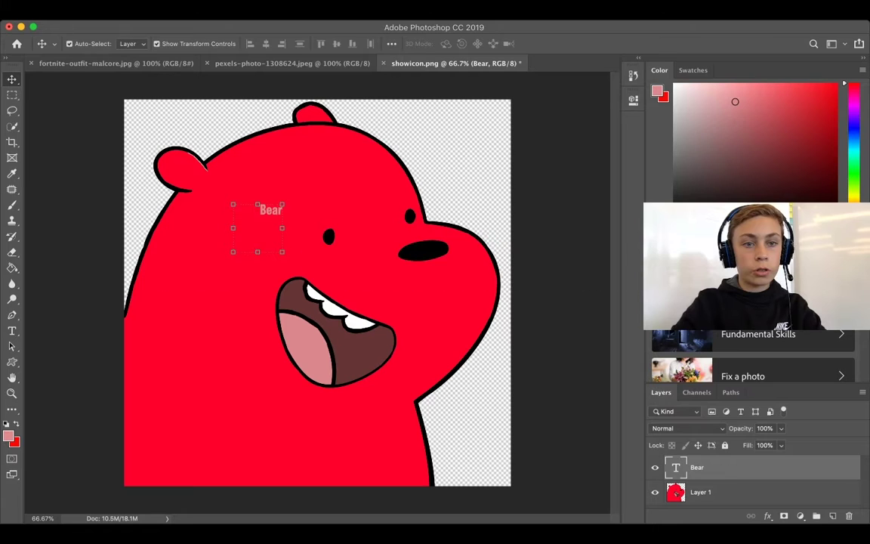
pyautogui.click(158, 44)
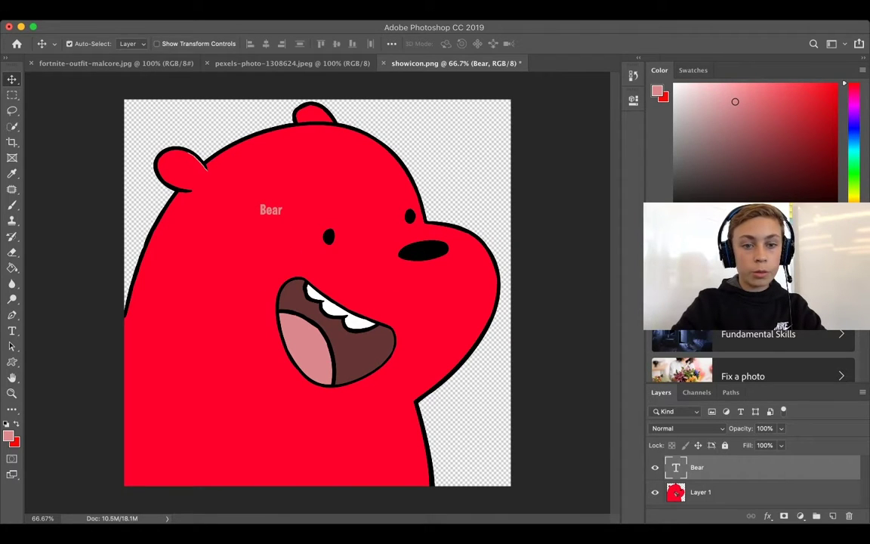
# - Try moving the "Bear" text and the bear image separately, and undo the image's move
pyautogui.moveTo(271, 209); pyautogui.dragTo(278, 219)
pyautogui.moveTo(332, 340); pyautogui.dragTo(332, 333)
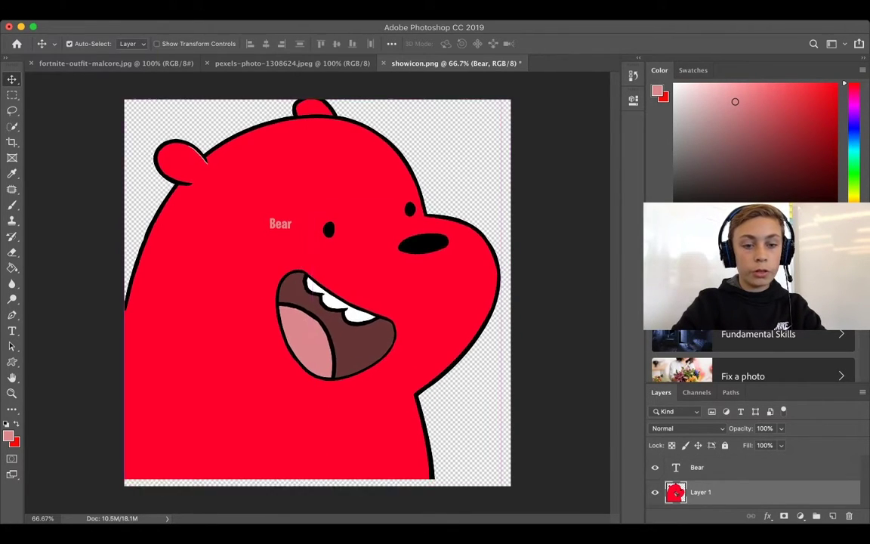
pyautogui.hotkey('ctrl', 'z')
# - Scale the "Bear" text up to about 344% with the transform controls and place it in the empty area above the bear's snout
pyautogui.click(697, 466)
pyautogui.click(157, 44)
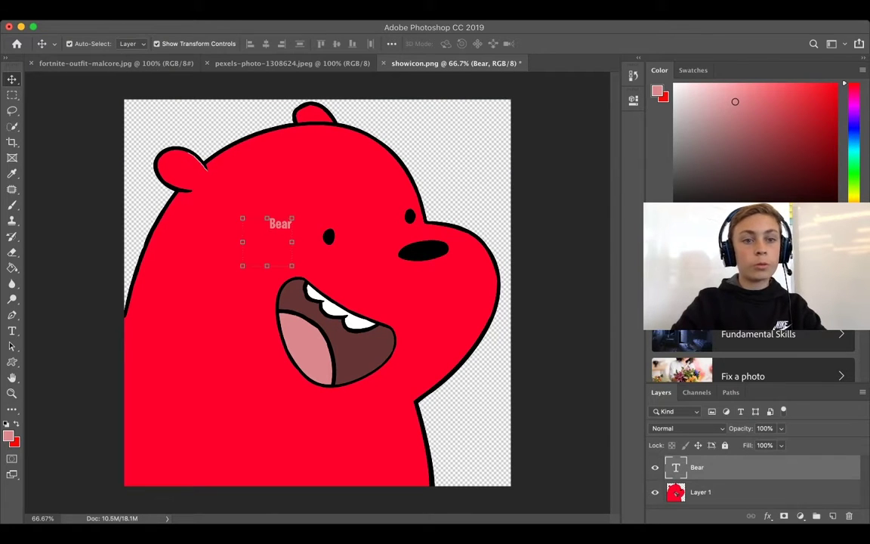
pyautogui.moveTo(292, 265); pyautogui.dragTo(410, 389)
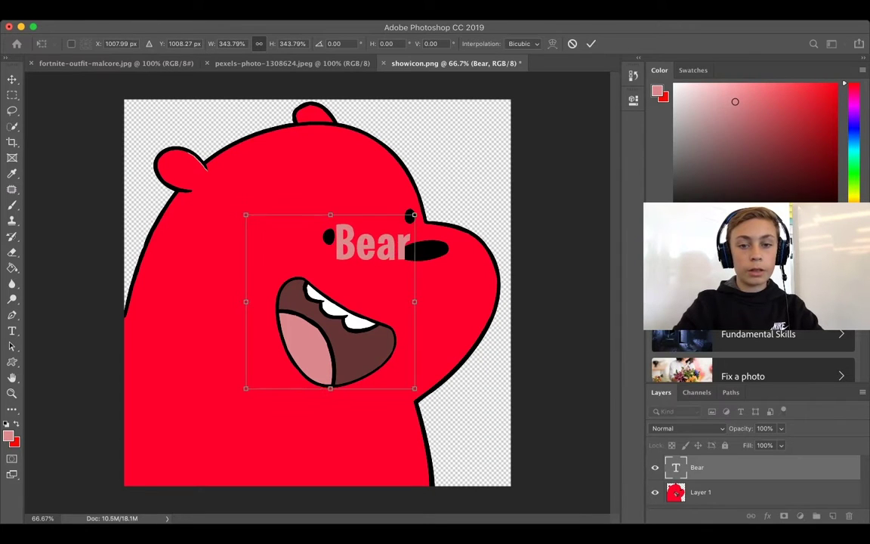
pyautogui.moveTo(326, 302); pyautogui.dragTo(401, 200)
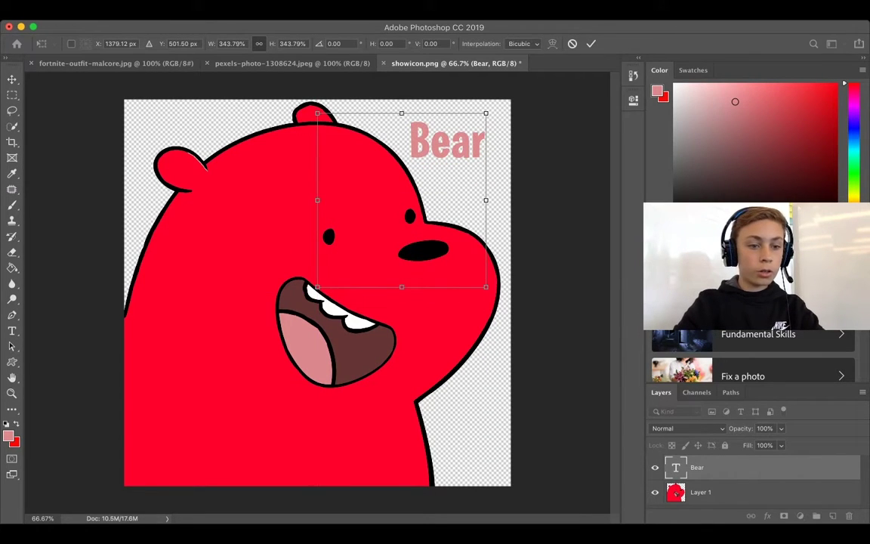
# - Rasterize the "Bear" text and fill its letters with black using the Paint Bucket
pyautogui.click(12, 267)
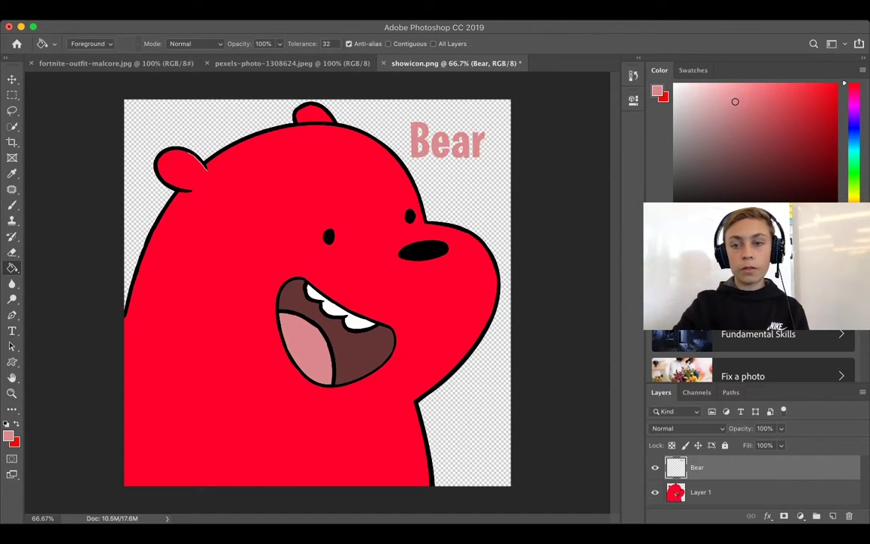
pyautogui.click(691, 206)
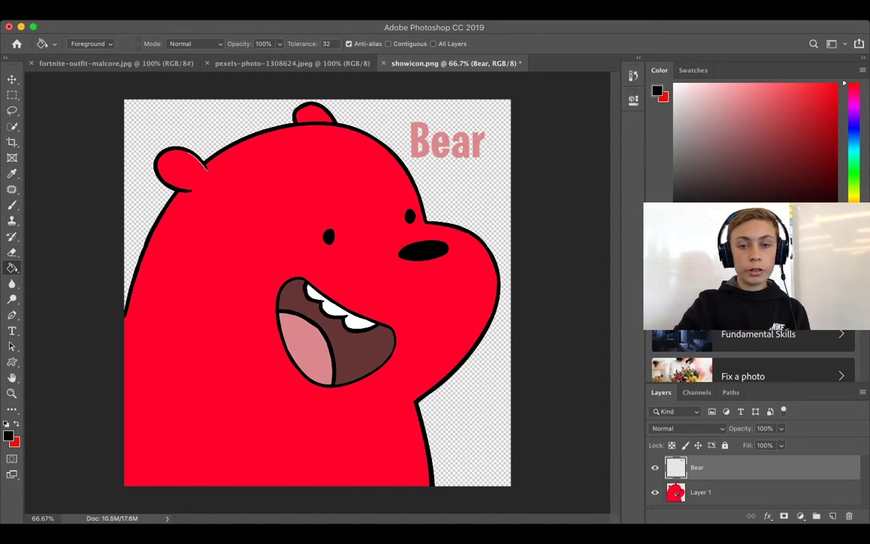
pyautogui.click(423, 140)
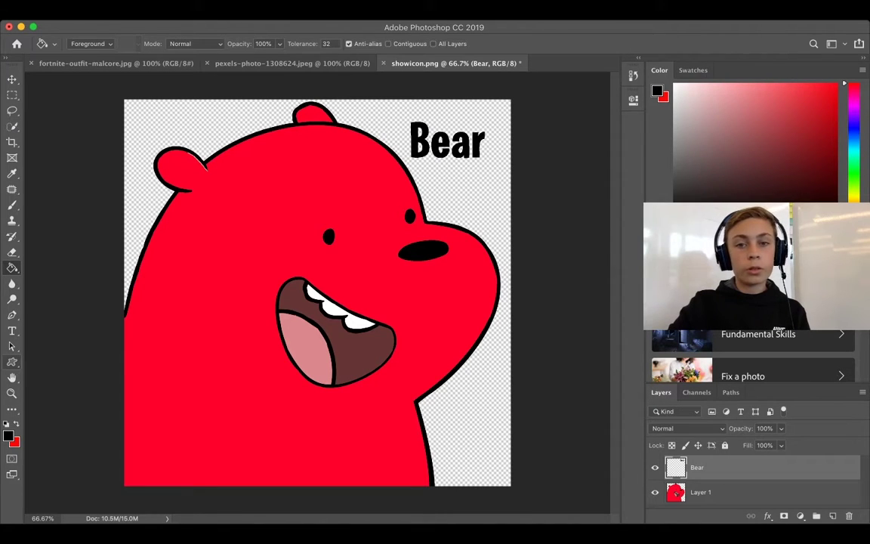
# - Try a crosshair custom shape about 409 by 431 px on the bear's head, and replace it with a black heart on its chest
pyautogui.press('u')
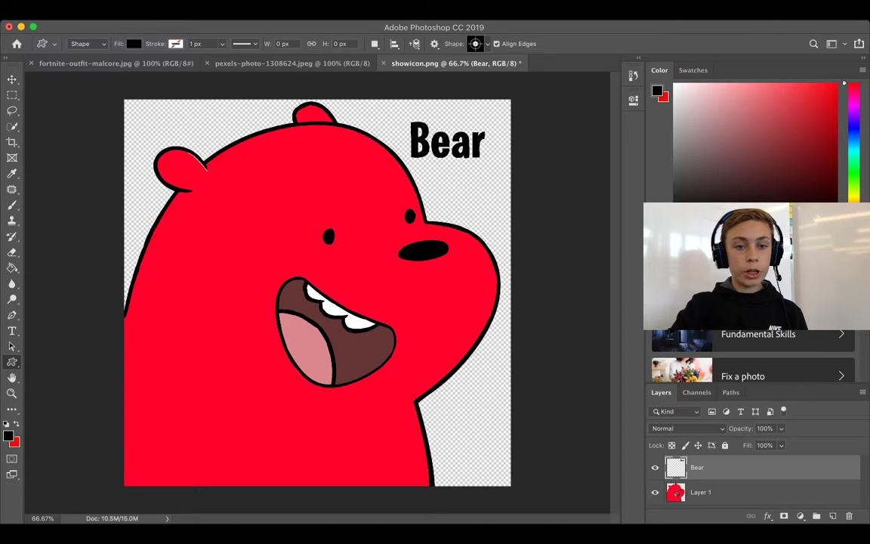
pyautogui.moveTo(229, 183); pyautogui.dragTo(312, 271)
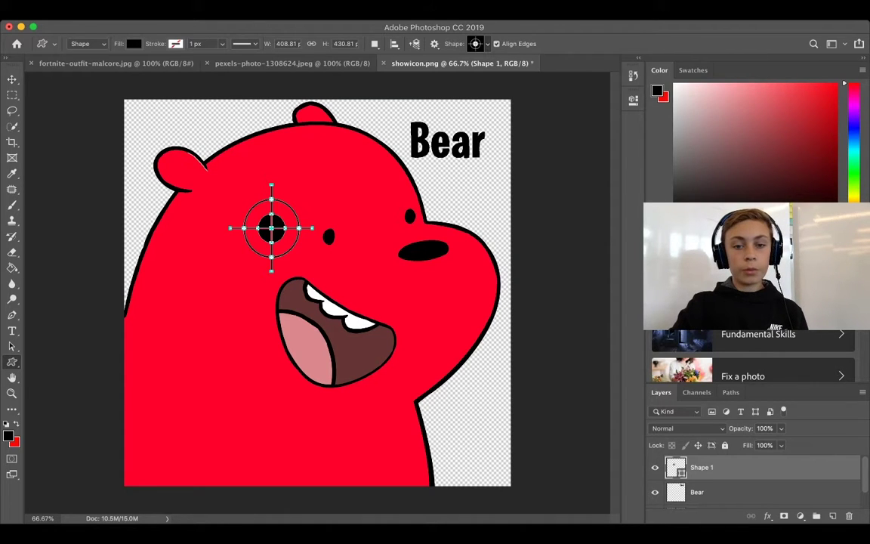
pyautogui.press(']')
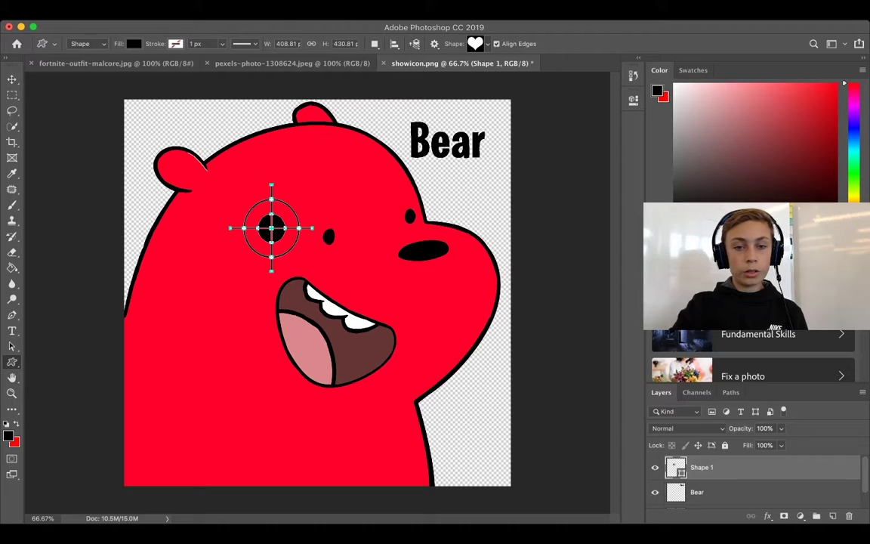
pyautogui.moveTo(269, 226); pyautogui.dragTo(305, 239)
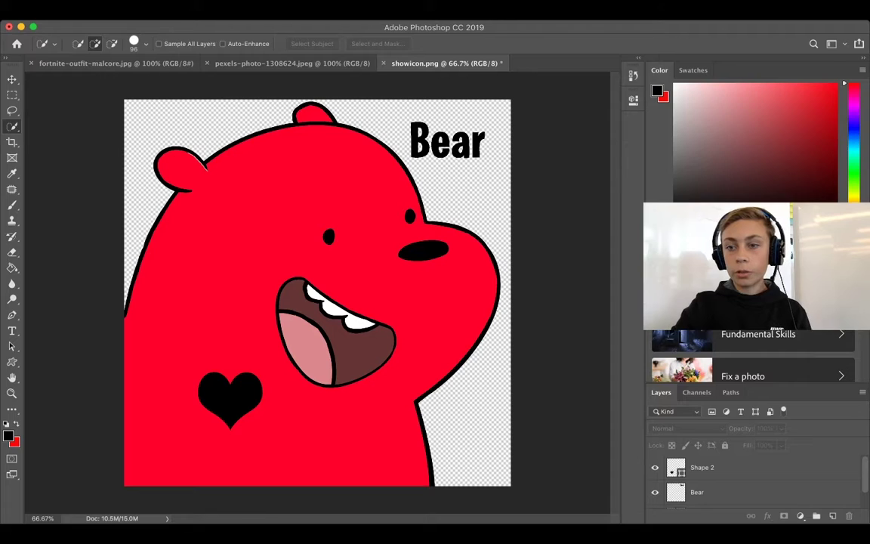
# - Try out hues on the colour wheel and set the foreground to a muted blue-violet
pyautogui.click(807, 103)
pyautogui.moveTo(806, 186)
pyautogui.mouseDown()
pyautogui.moveTo(798, 148)
pyautogui.moveTo(731, 141)
pyautogui.moveTo(763, 130)
pyautogui.moveTo(794, 150)
pyautogui.mouseUp()
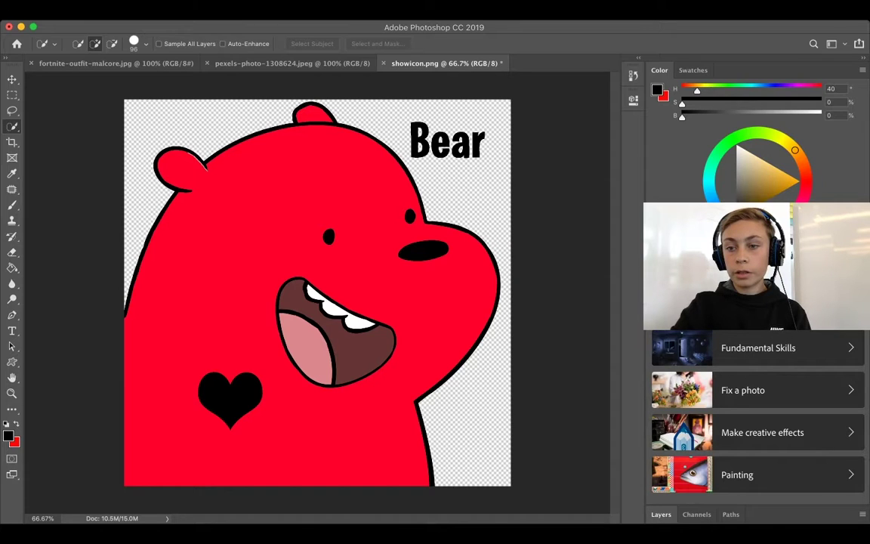
pyautogui.click(807, 158)
pyautogui.moveTo(793, 189); pyautogui.dragTo(773, 190)
pyautogui.moveTo(755, 104)
pyautogui.mouseDown()
pyautogui.moveTo(798, 104)
pyautogui.moveTo(759, 105)
pyautogui.mouseUp()
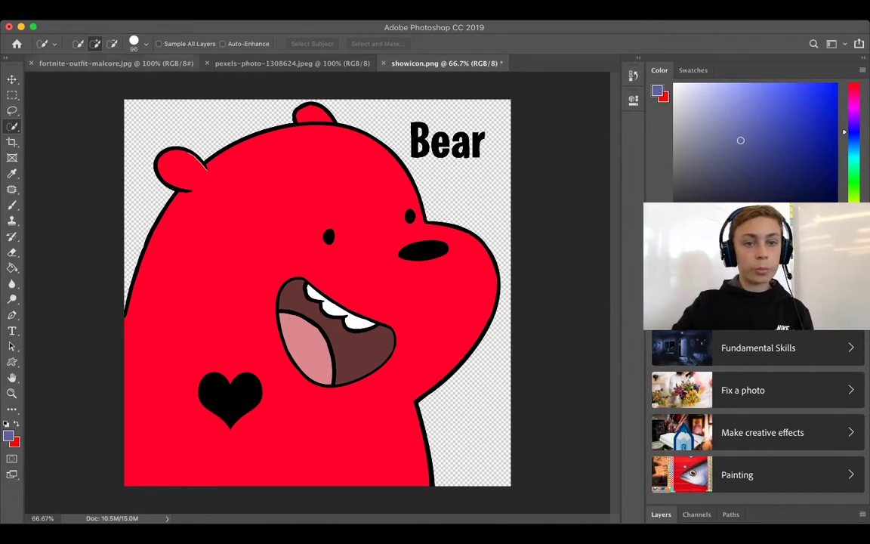
# - Outline the left part of the bear's nose with the Patch tool and try patching it on Layer 1
pyautogui.press('j')
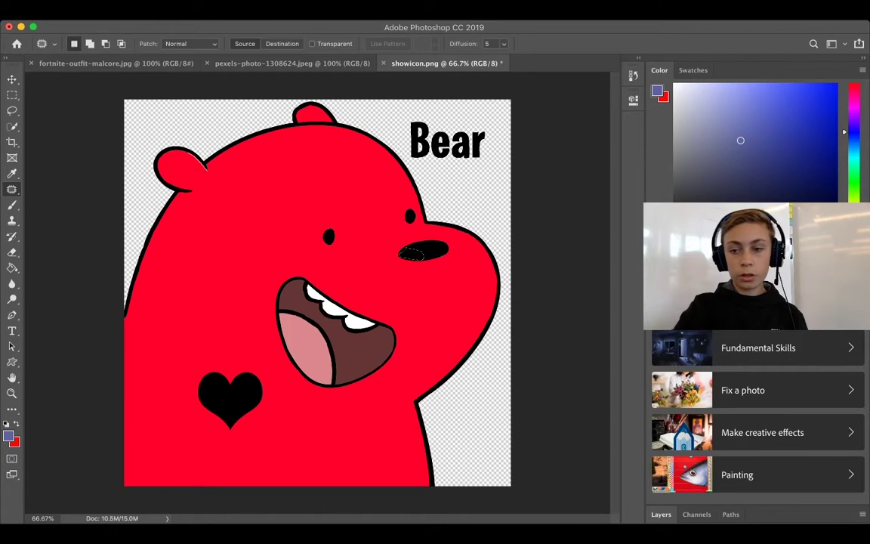
pyautogui.click(692, 219)
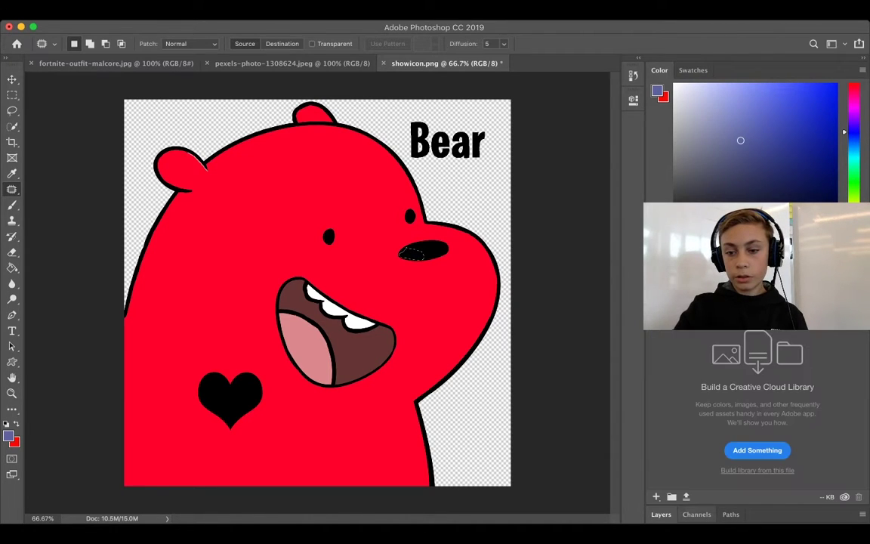
pyautogui.click(661, 514)
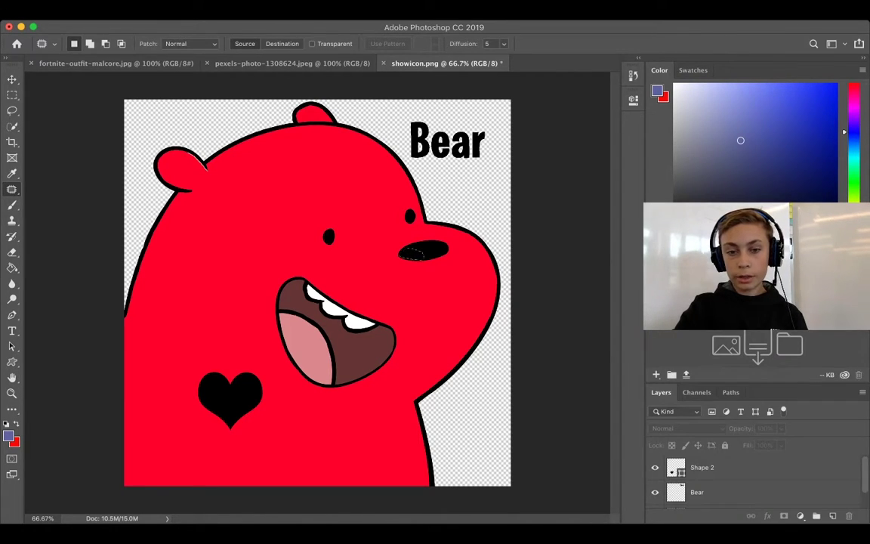
pyautogui.scroll(-2, 756, 483)
pyautogui.click(700, 496)
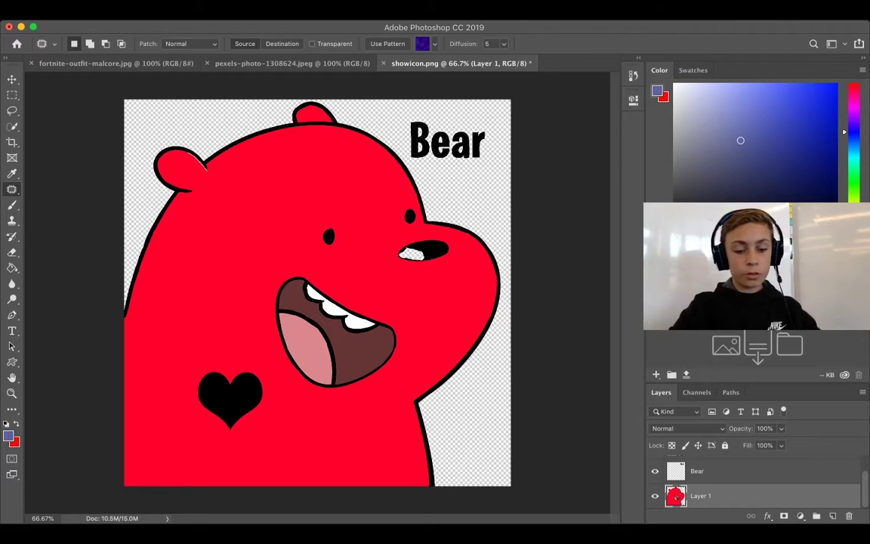
# - Toggle the Move tool's automatic layer selection
pyautogui.press('v')
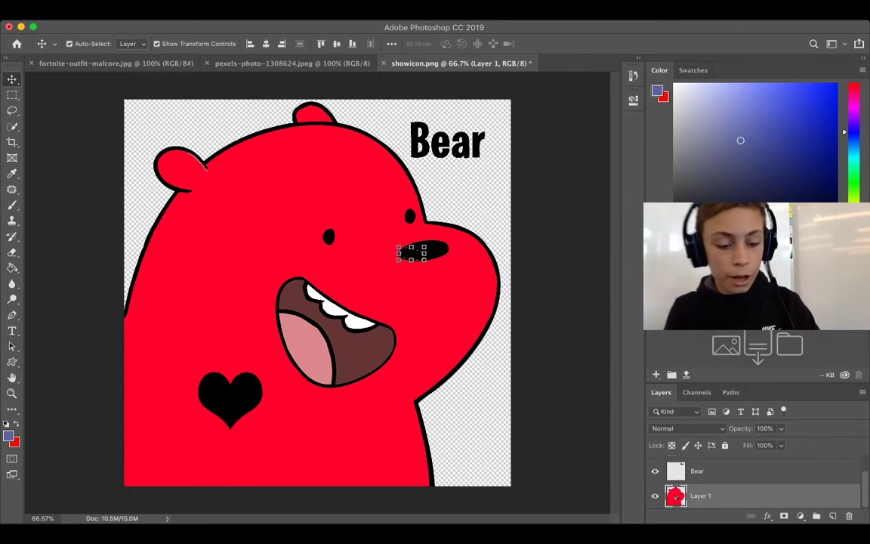
pyautogui.click(68, 43)
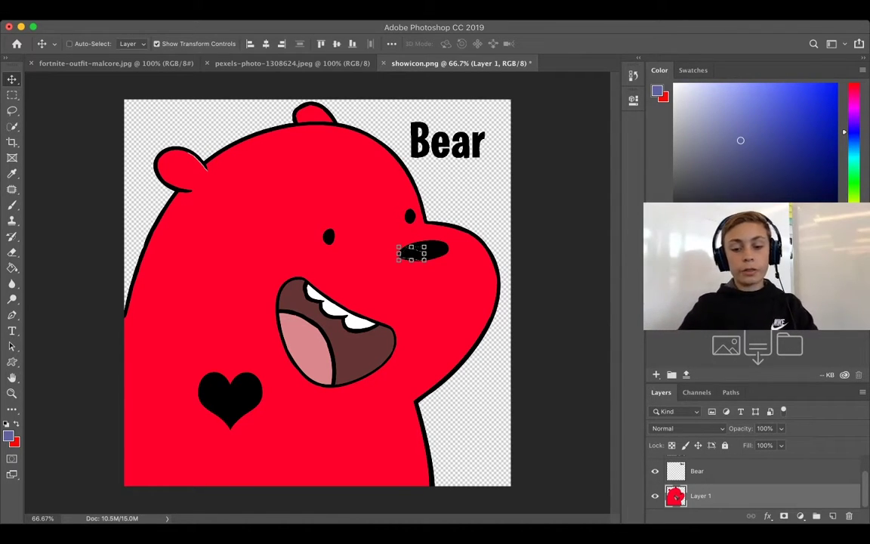
pyautogui.click(68, 43)
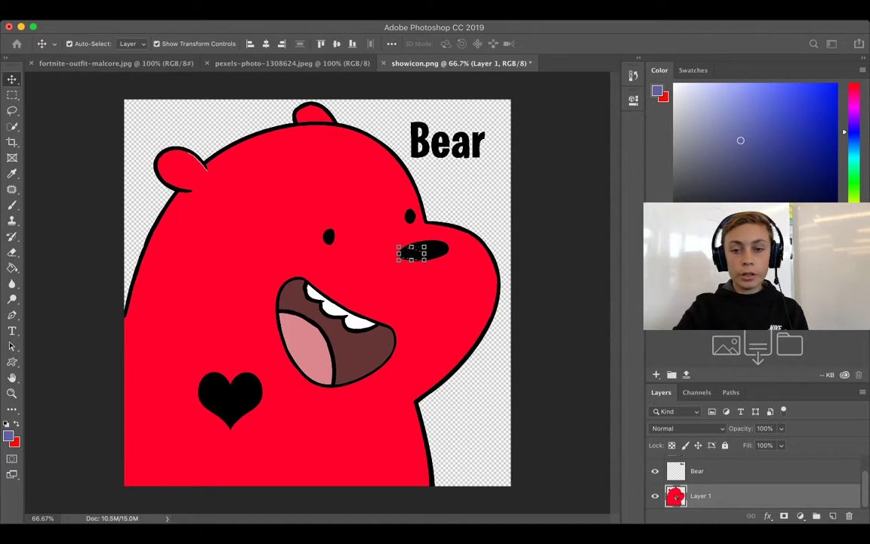
# - Place the scar image into the bear document and move it onto the side of the bear's head
pyautogui.press('super+j')
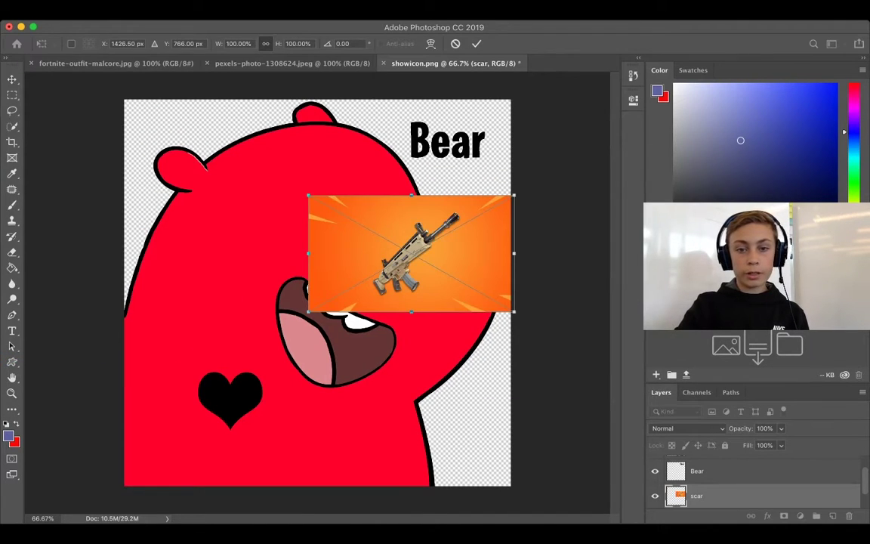
pyautogui.moveTo(411, 253); pyautogui.dragTo(232, 287)
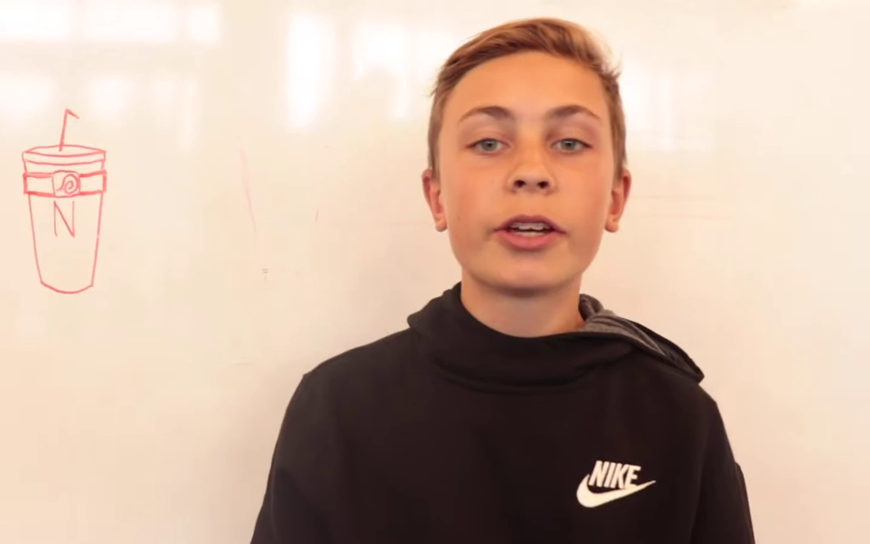